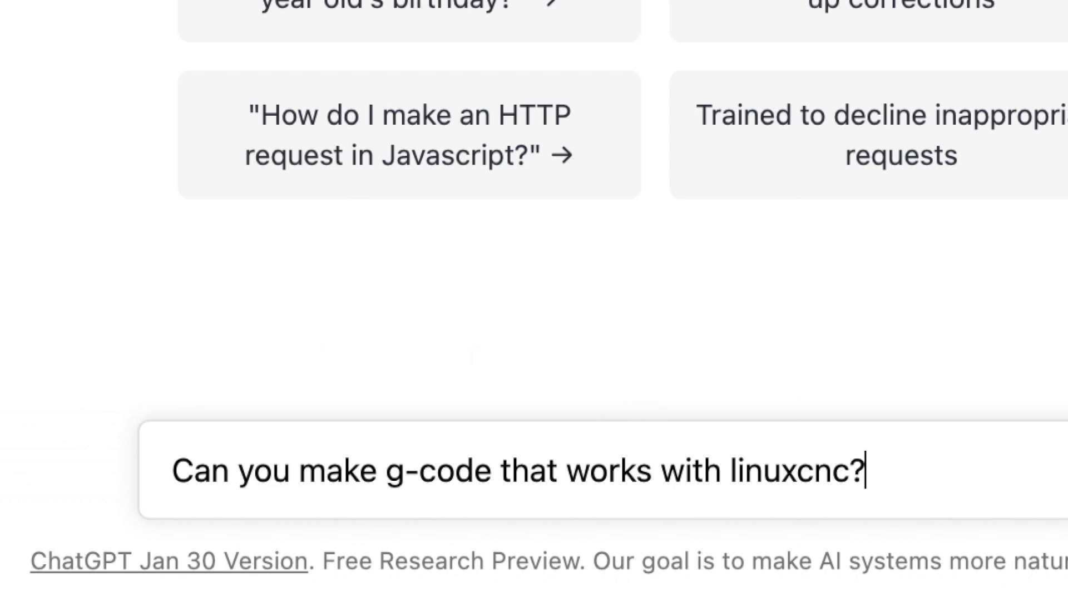
- Ask ChatGPT whether it can make G-code that works with LinuxCNC
{"action": "key", "text": "Return"}
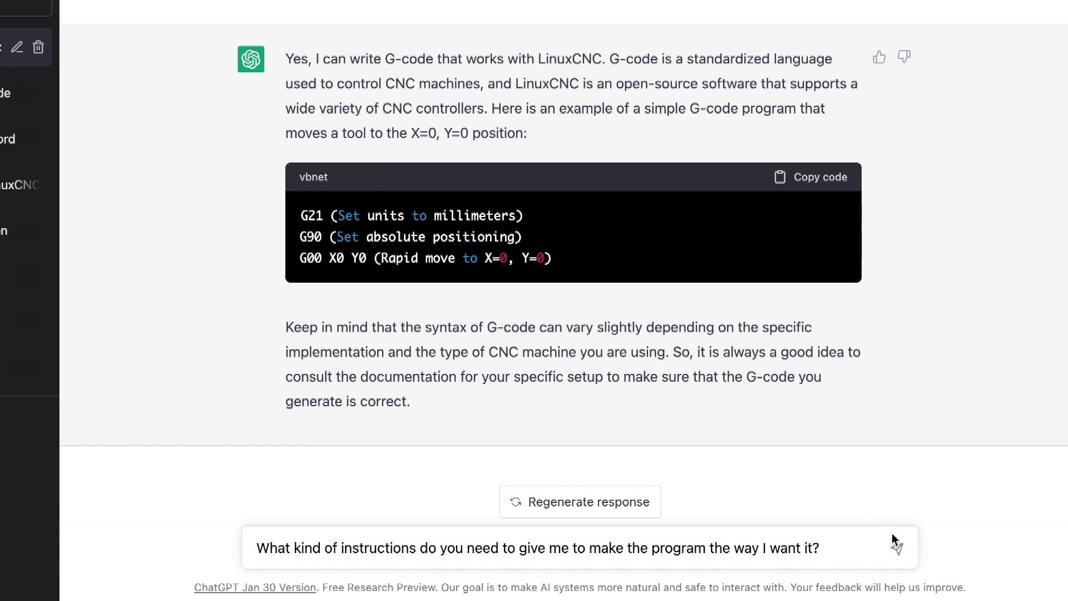
- Ask ChatGPT which instructions it needs to write the lathe G-code
{"action": "left_click", "coordinate": [898, 551]}
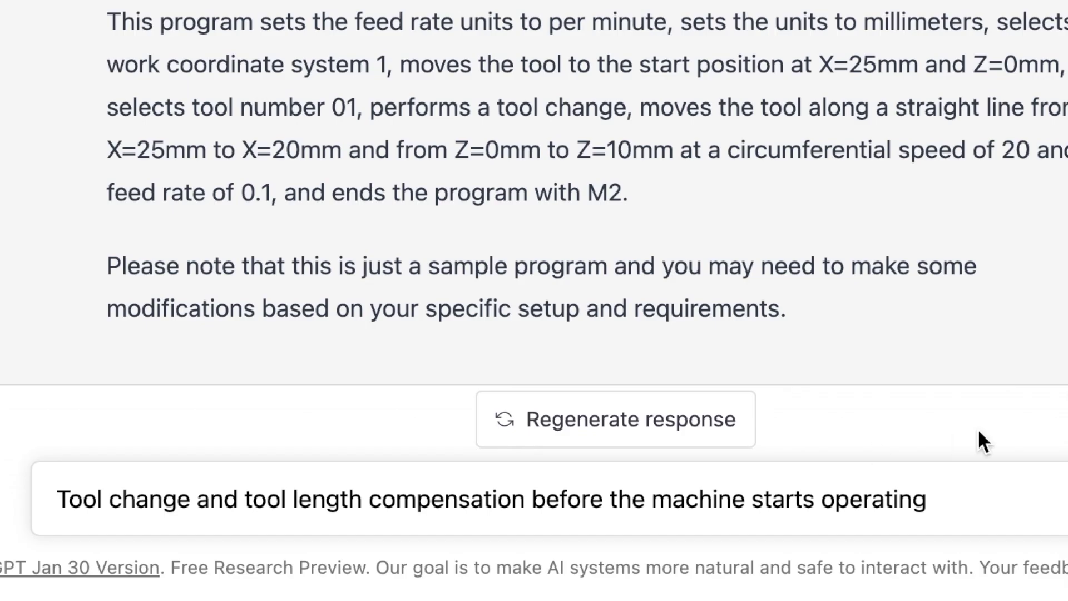
- Request tool change with length compensation, plus spindle start at 250 RPM and stop
{"action": "key", "text": "Return"}
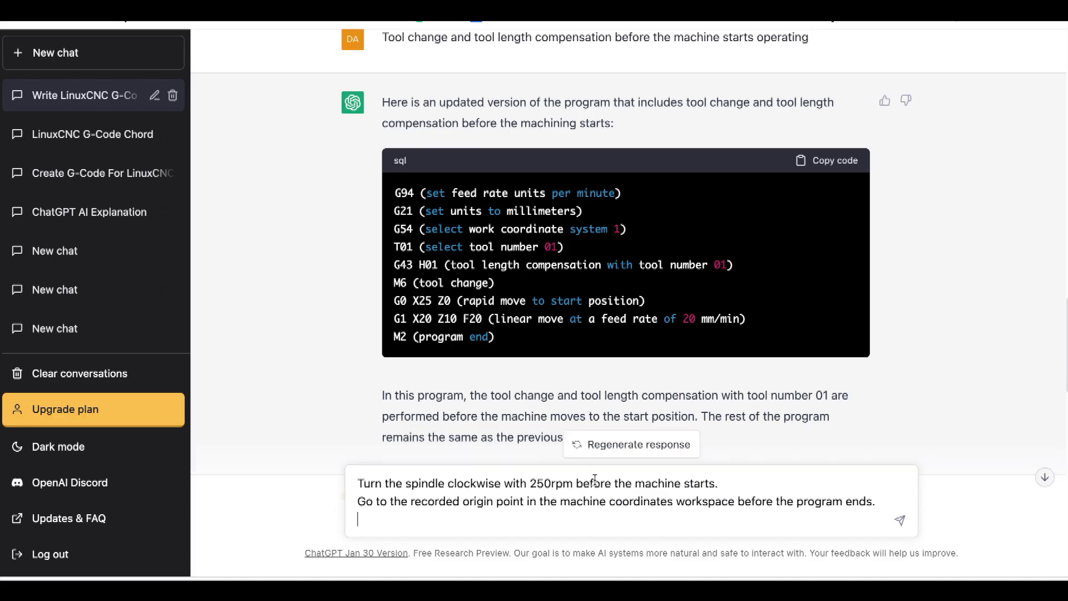
{"action": "key", "text": "Return"}
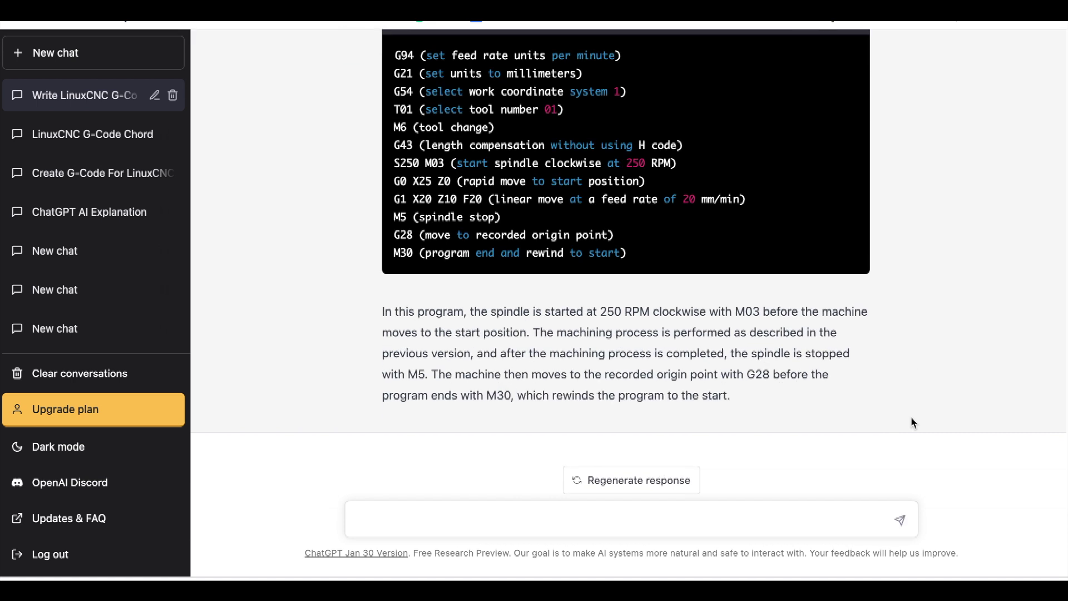
{"action": "type", "text": "First ,x axis move to recorded origin point after that z axis."}
- Get separate incremental X-then-Z origin returns, and paste the final program into chatgtp.ngc
{"action": "key", "text": "Return"}
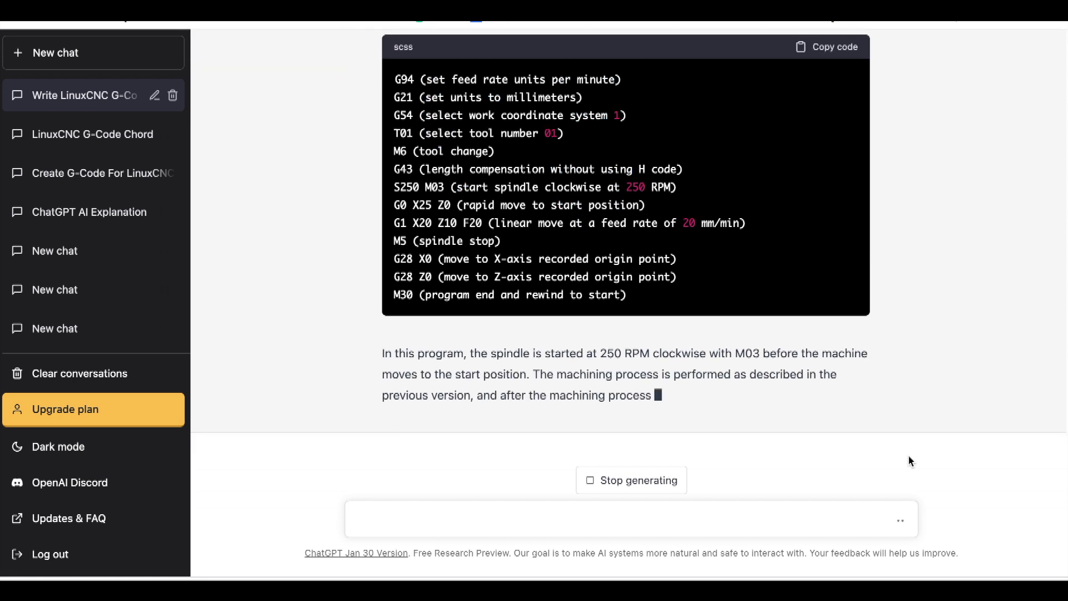
{"action": "scroll", "coordinate": [850, 300], "scroll_direction": "up", "scroll_amount": 1}
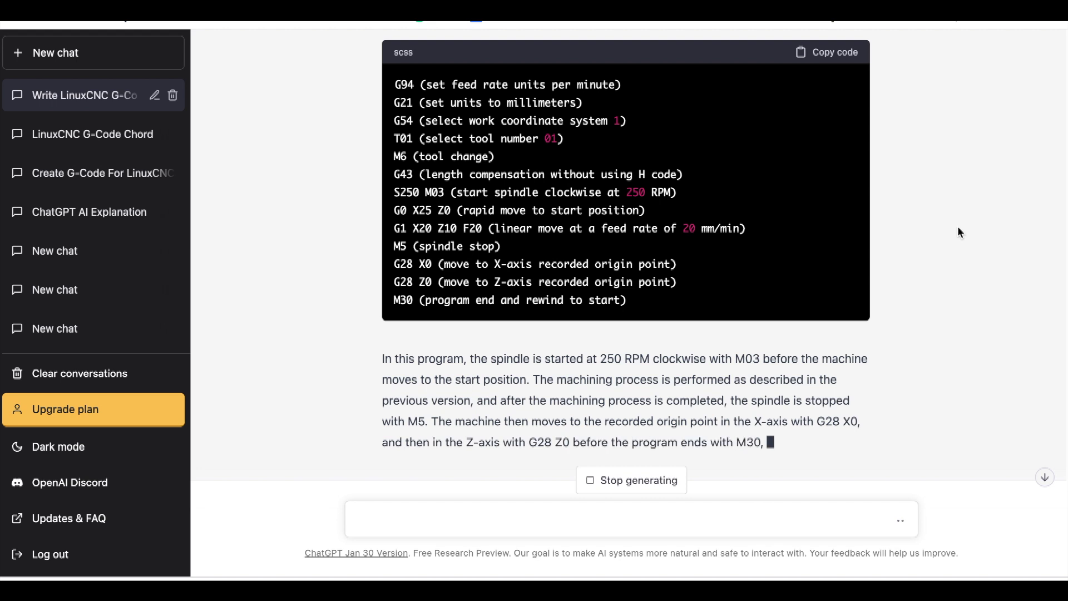
{"action": "type", "text": "Before move to recorded origin point,use Incremental Positioning. Other than that, Absolute Positioning"}
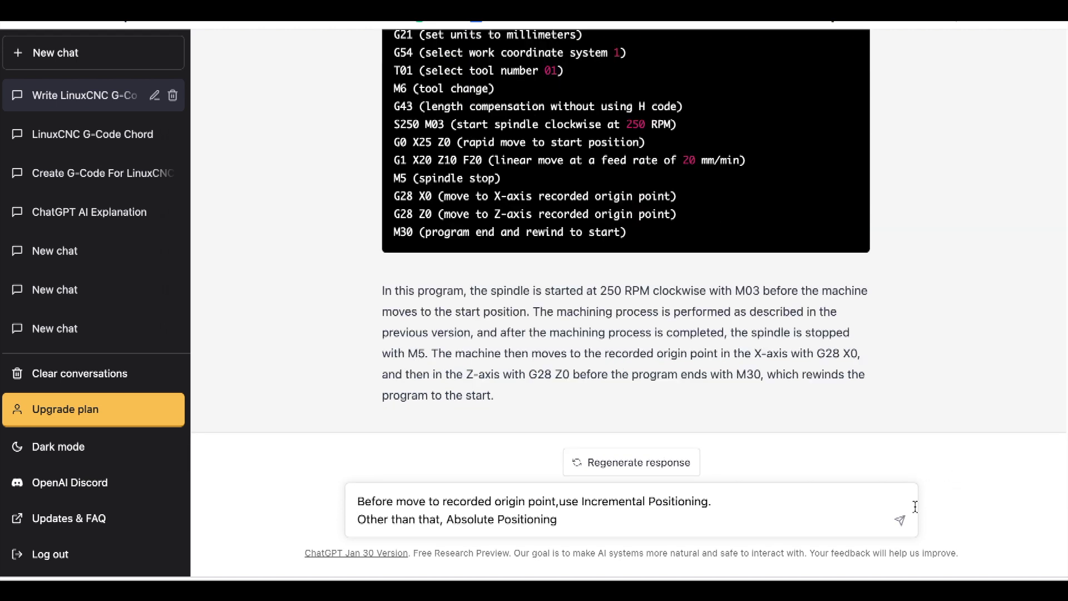
{"action": "left_click", "coordinate": [899, 520]}
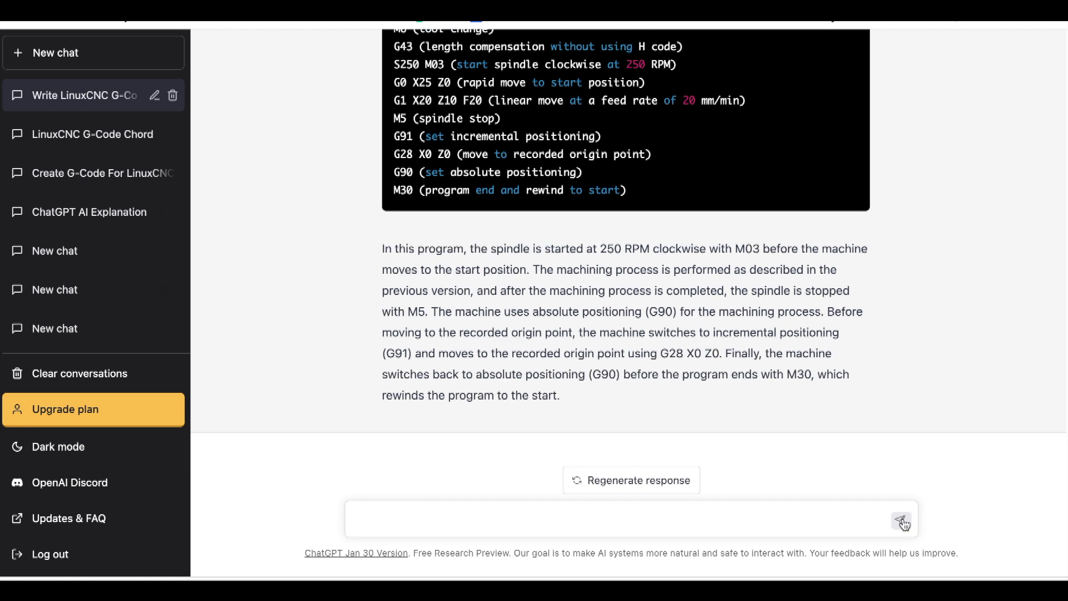
{"action": "type", "text": "First ,x axis move to recorded origin point after that z axis."}
{"action": "left_click", "coordinate": [902, 521]}
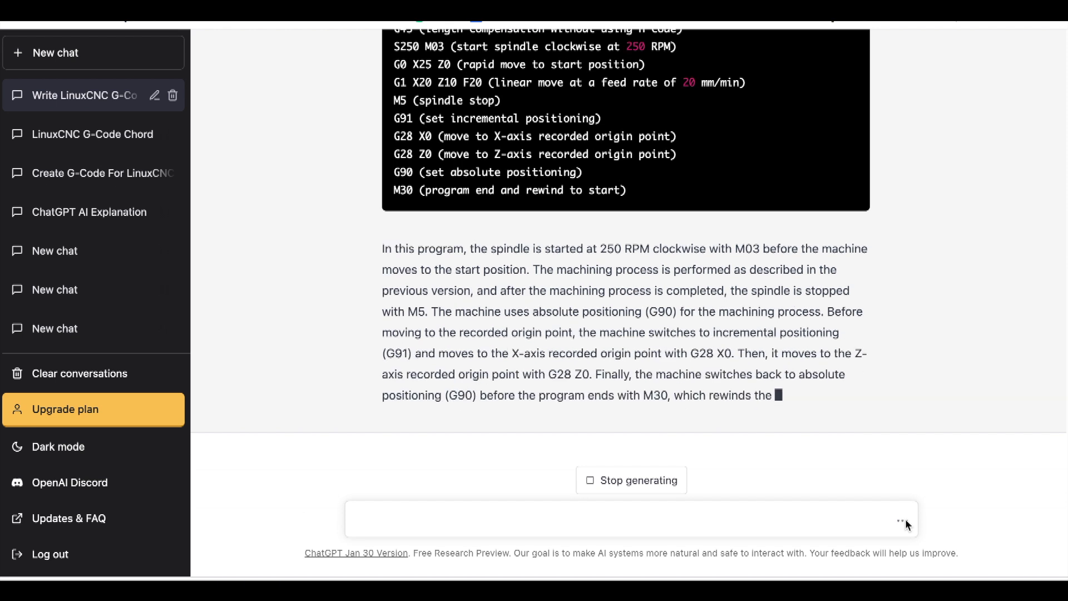
{"action": "scroll", "coordinate": [841, 467], "scroll_direction": "up", "scroll_amount": 3}
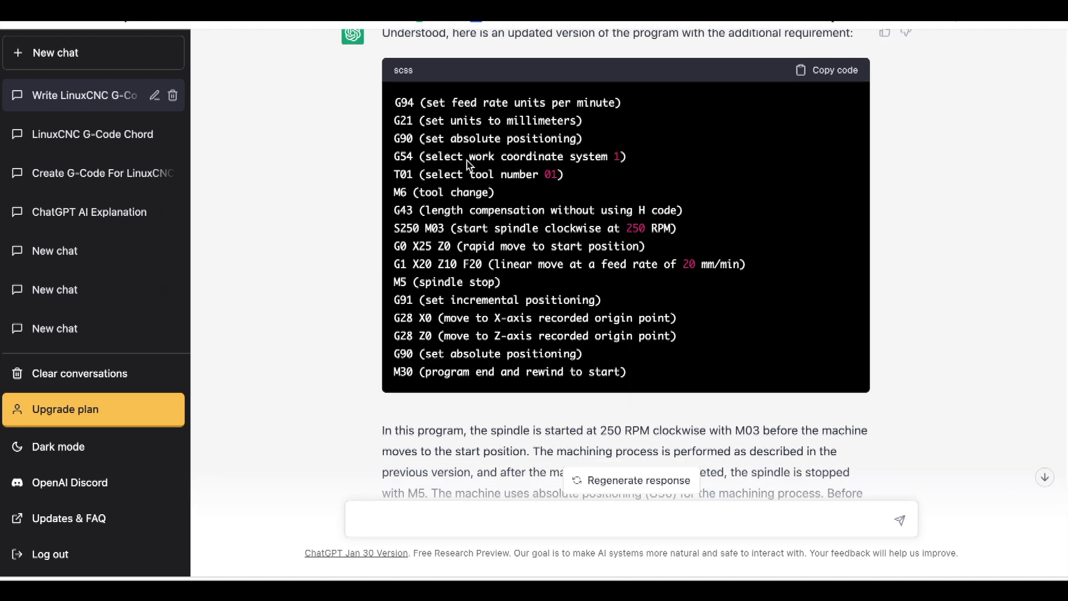
{"action": "left_click_drag", "start_coordinate": [398, 102], "coordinate": [683, 379]}
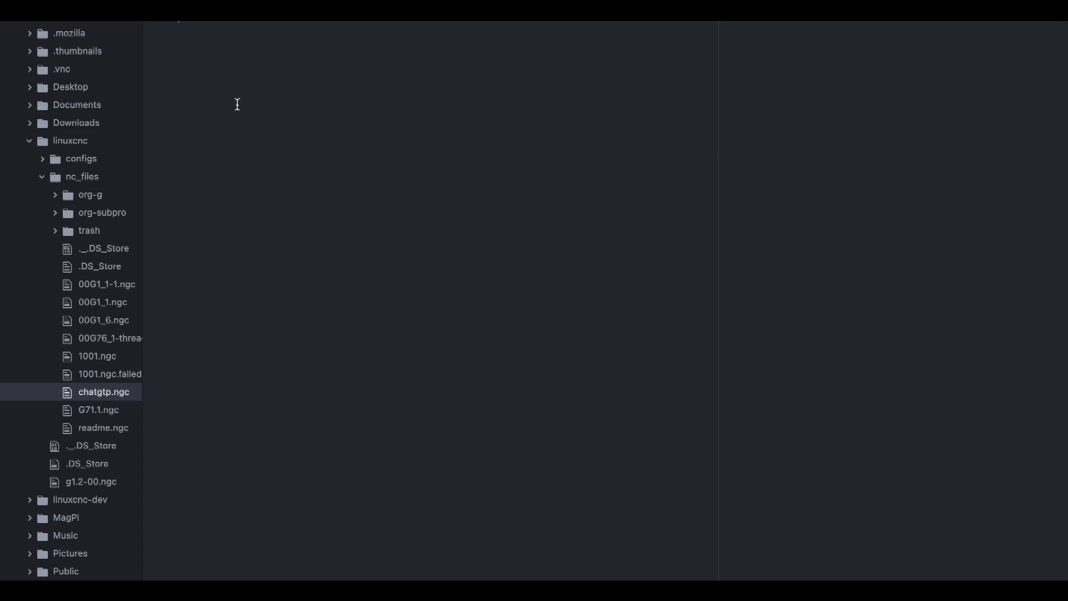
{"action": "key", "text": "ctrl+v"}
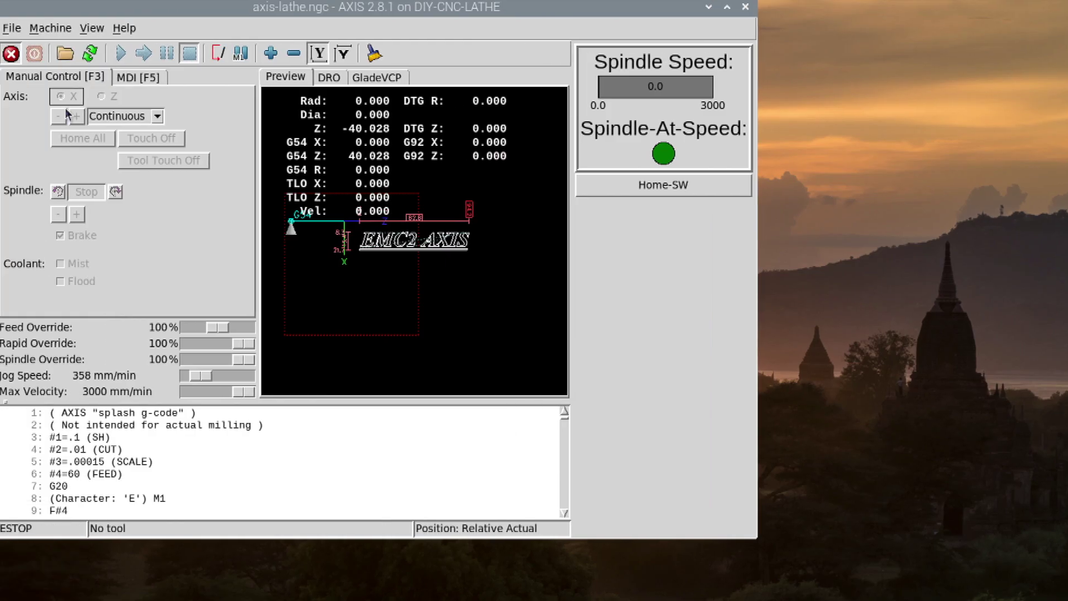
- Release the e-stop, power on the machine, and maximize the AXIS window
{"action": "key", "text": "F1"}
{"action": "key", "text": "F2"}
{"action": "left_click", "coordinate": [725, 8]}
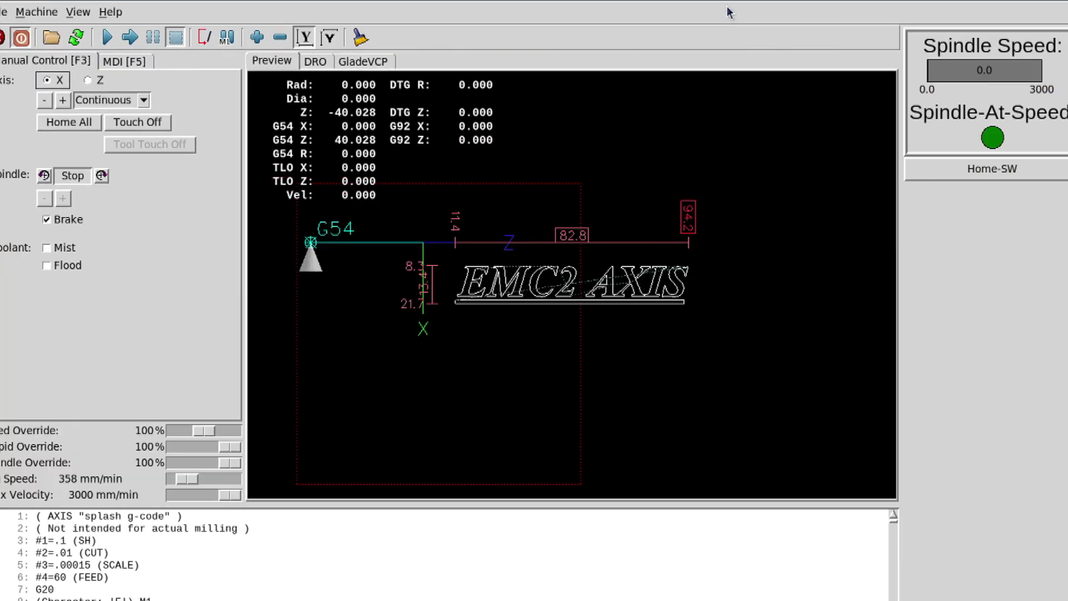
- Load chatgtp.ngc and frame the toolpath preview showing the 48.7 dimension
{"action": "left_click", "coordinate": [51, 37]}
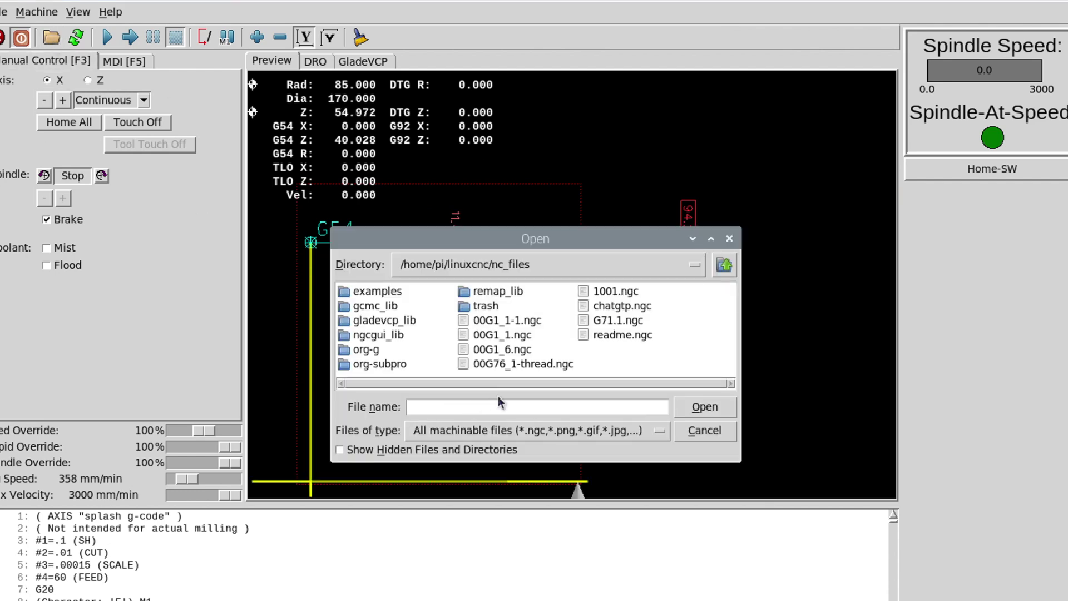
{"action": "left_click", "coordinate": [611, 306]}
{"action": "double_click", "coordinate": [612, 306]}
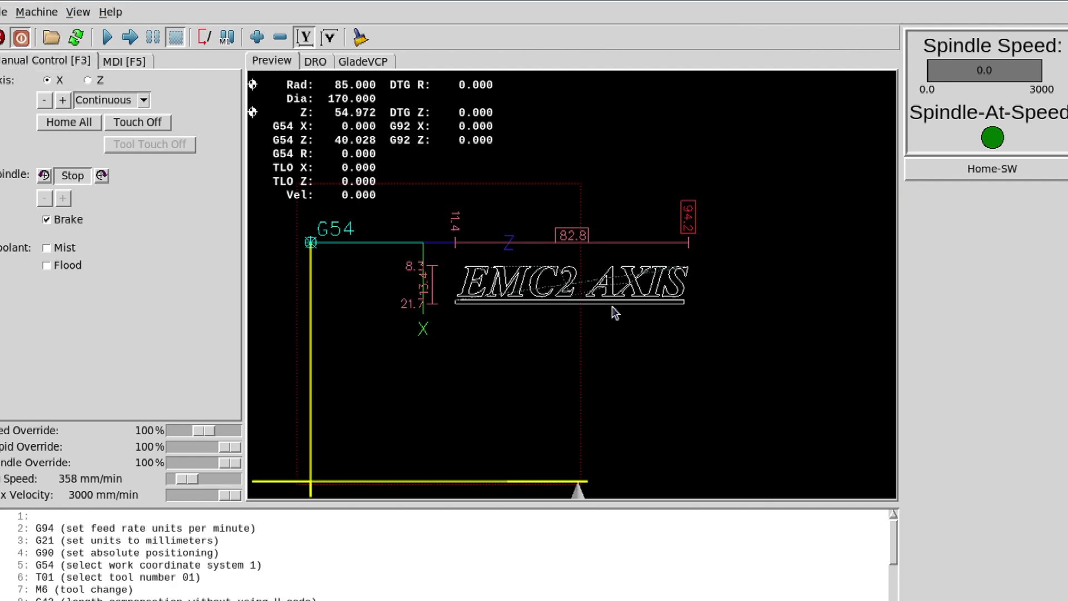
{"action": "scroll", "coordinate": [491, 307], "scroll_direction": "up", "scroll_amount": 3}
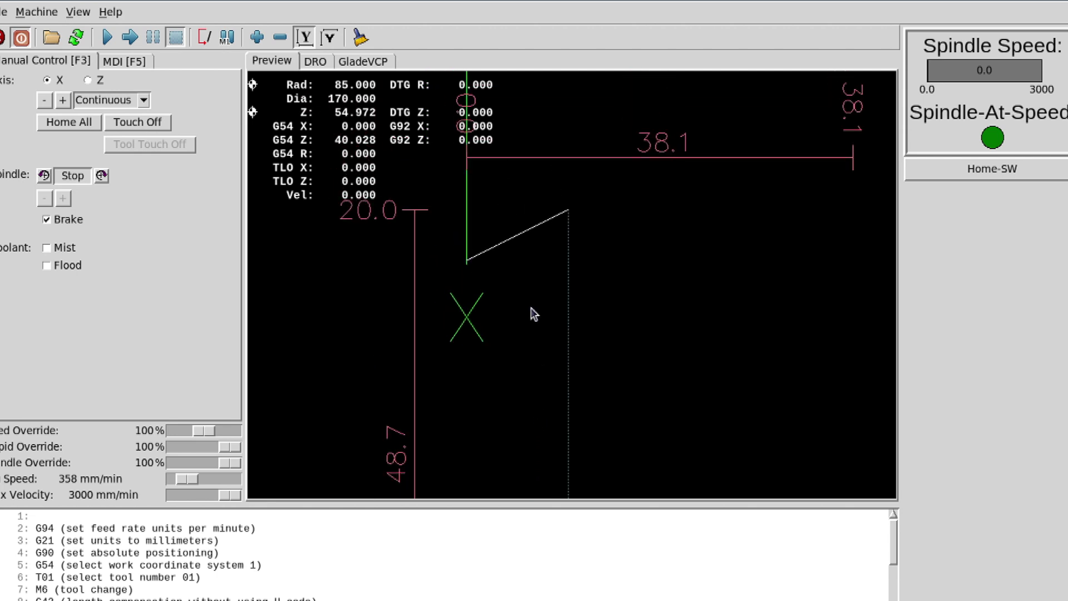
{"action": "left_click_drag", "start_coordinate": [539, 323], "coordinate": [579, 375]}
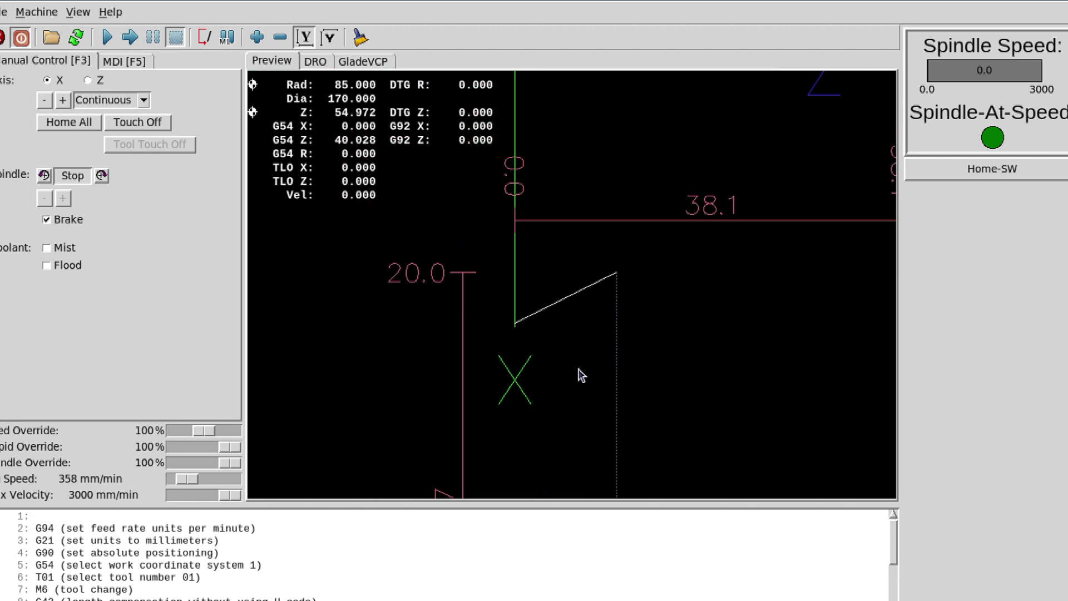
{"action": "mouse_move", "coordinate": [498, 317]}
{"action": "left_mouse_down"}
{"action": "mouse_move", "coordinate": [507, 269]}
{"action": "mouse_move", "coordinate": [526, 252]}
{"action": "left_mouse_up"}
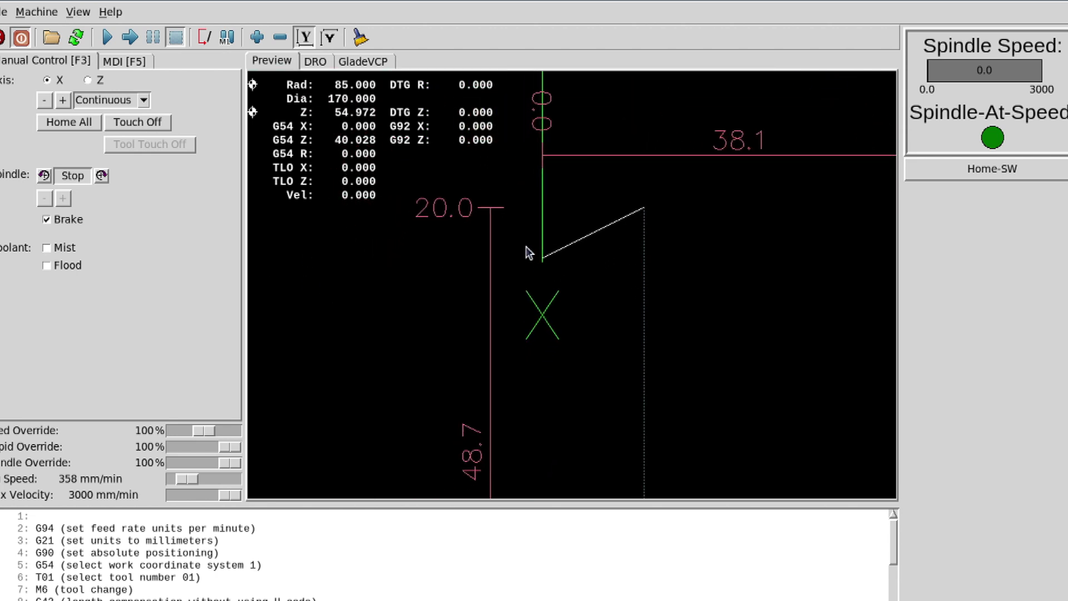
- Run the loaded chatgtp.ngc program in AXIS
{"action": "key", "text": "r"}
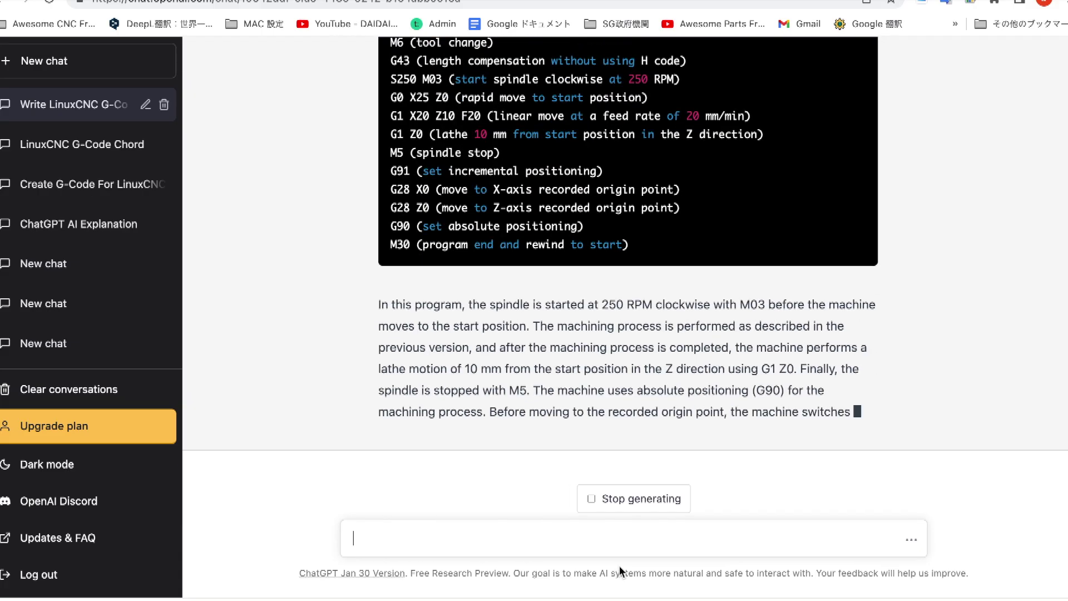
{"action": "scroll", "coordinate": [637, 483], "scroll_direction": "up", "scroll_amount": 3}
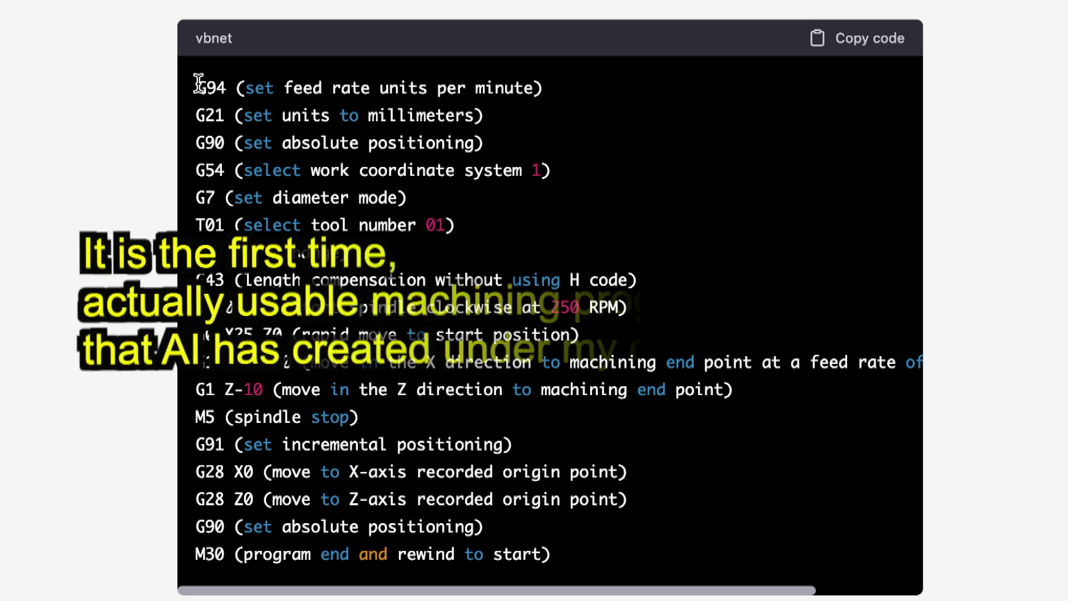
- Copy ChatGPT's revised G7 program with the X24 cut over the old chatgtp.ngc code
{"action": "mouse_move", "coordinate": [199, 84]}
{"action": "left_mouse_down"}
{"action": "mouse_move", "coordinate": [674, 480]}
{"action": "mouse_move", "coordinate": [715, 554]}
{"action": "left_mouse_up"}
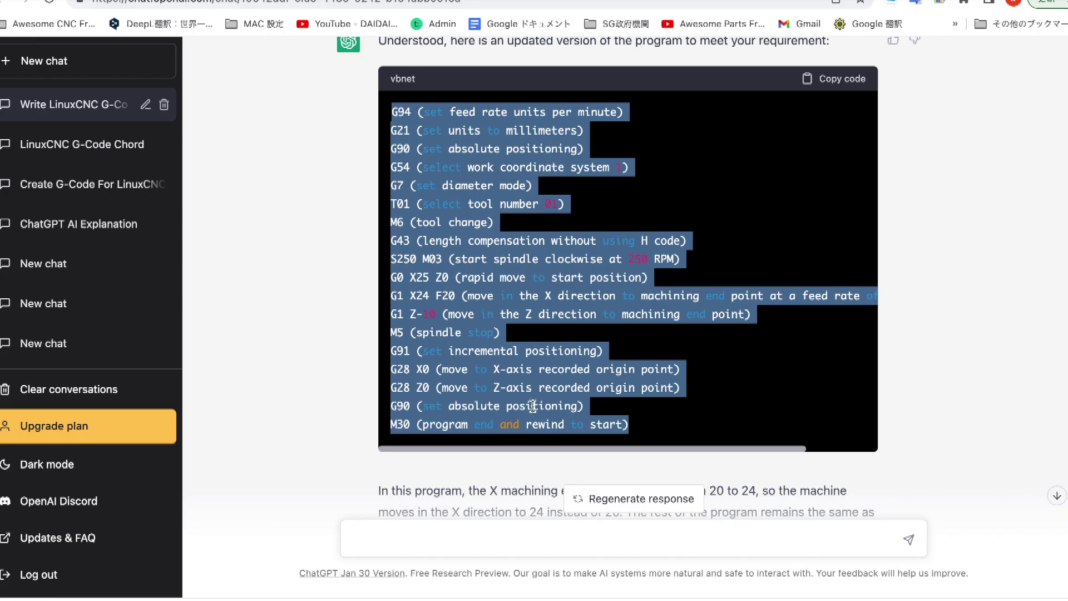
{"action": "right_click", "coordinate": [537, 403]}
{"action": "left_click", "coordinate": [555, 439]}
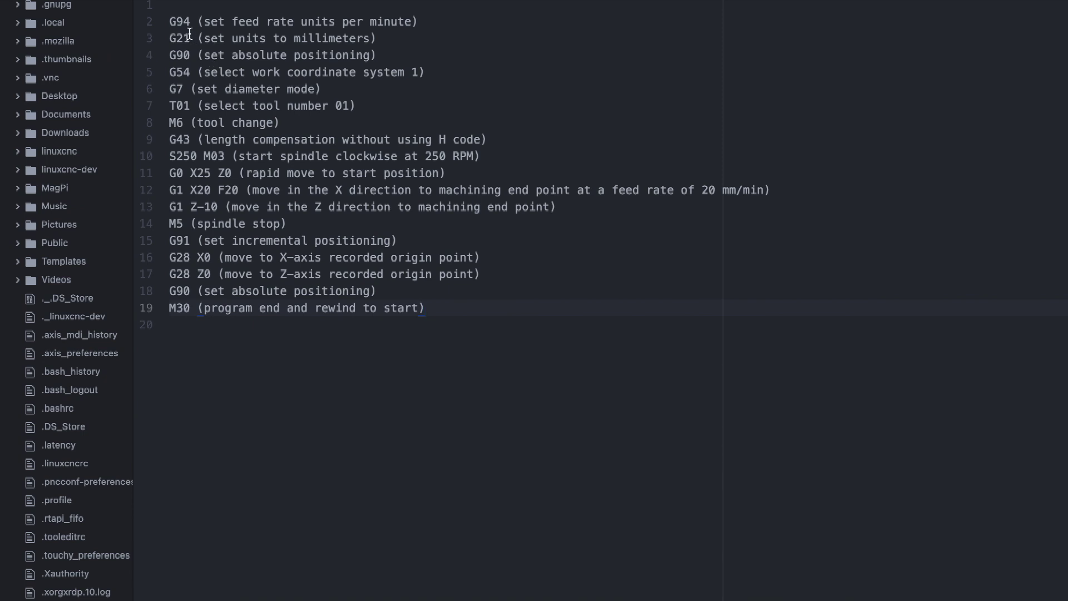
{"action": "left_click_drag", "start_coordinate": [171, 21], "coordinate": [455, 325]}
{"action": "key", "text": "ctrl+v"}
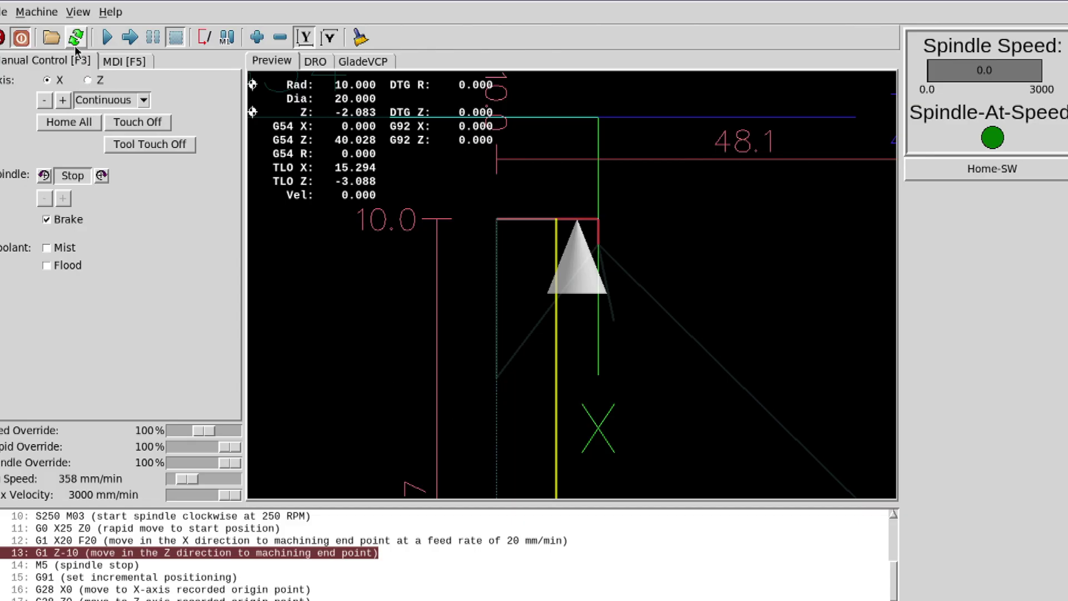
- Reload the edited chatgtp.ngc to preview the X24 cut toolpath
{"action": "left_click", "coordinate": [80, 48]}
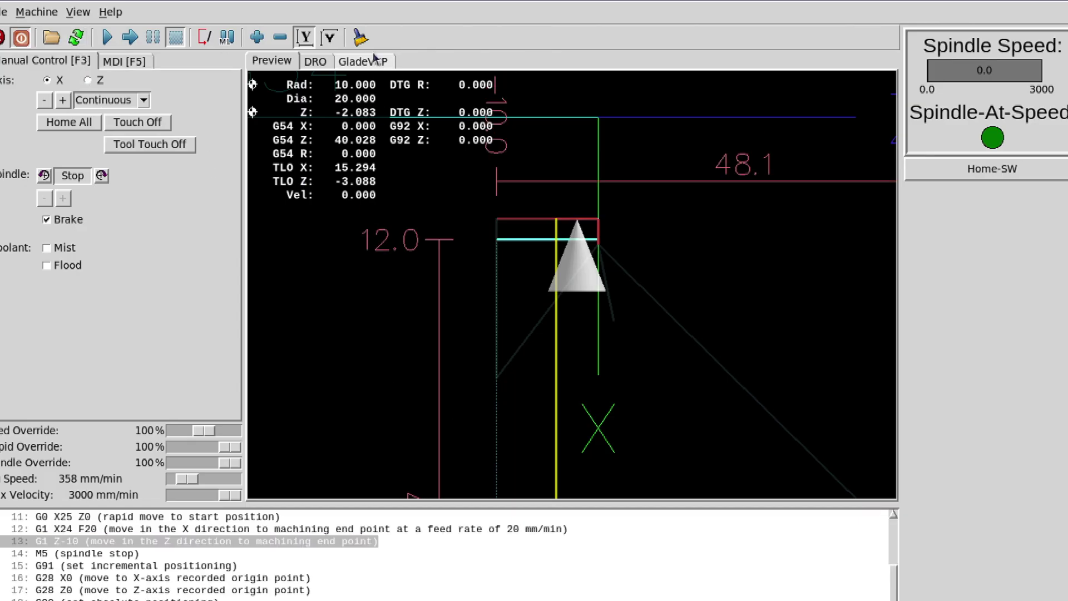